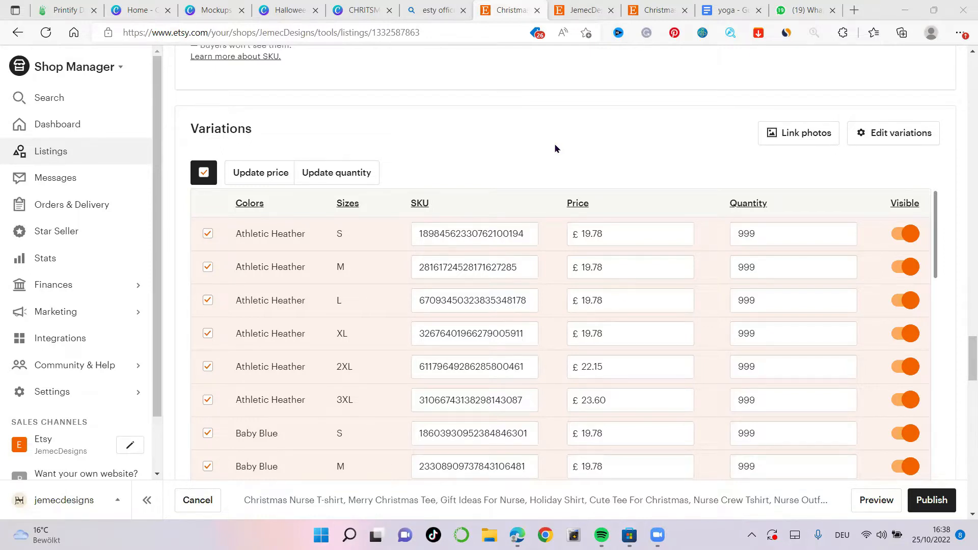
Step: Open the Merry Christmas stockings sweatshirt listing from the shop page and preview its White, Navy and Sport Grey color options
{"action": "left_click", "coordinate": [591, 10]}
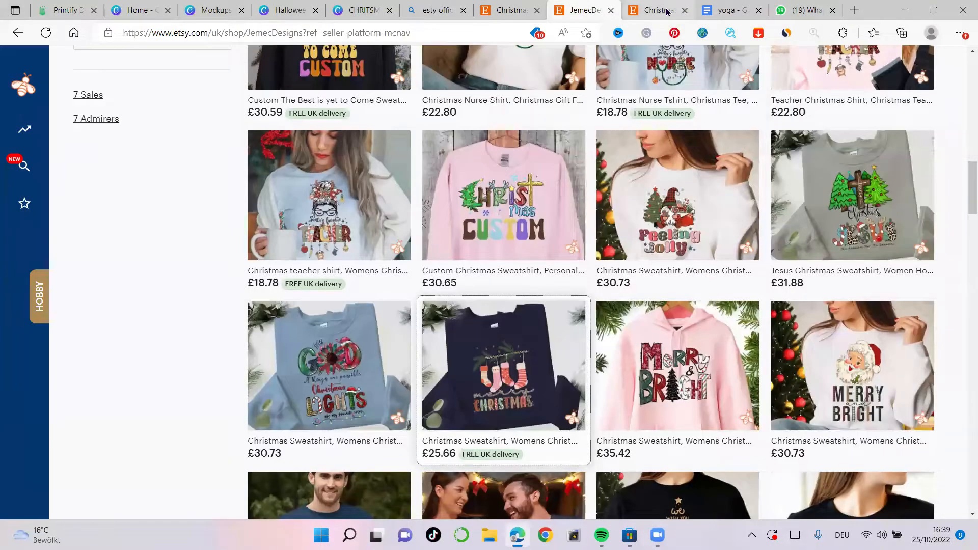
{"action": "left_click", "coordinate": [502, 367]}
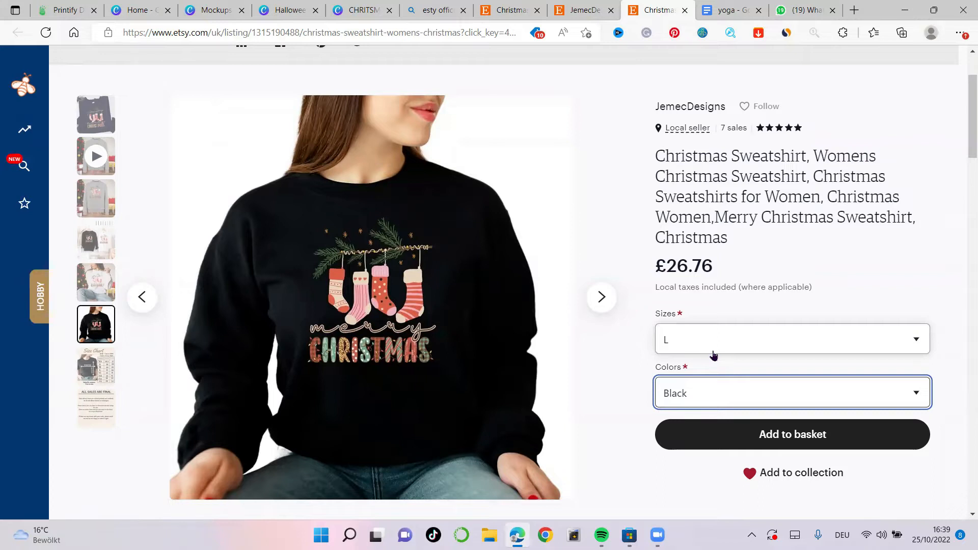
{"action": "left_click", "coordinate": [912, 393]}
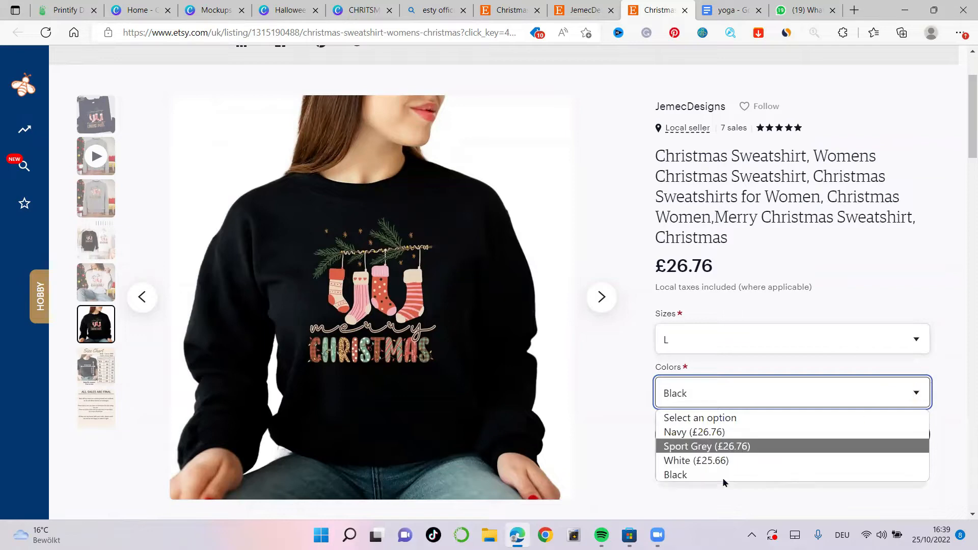
{"action": "left_click", "coordinate": [699, 462]}
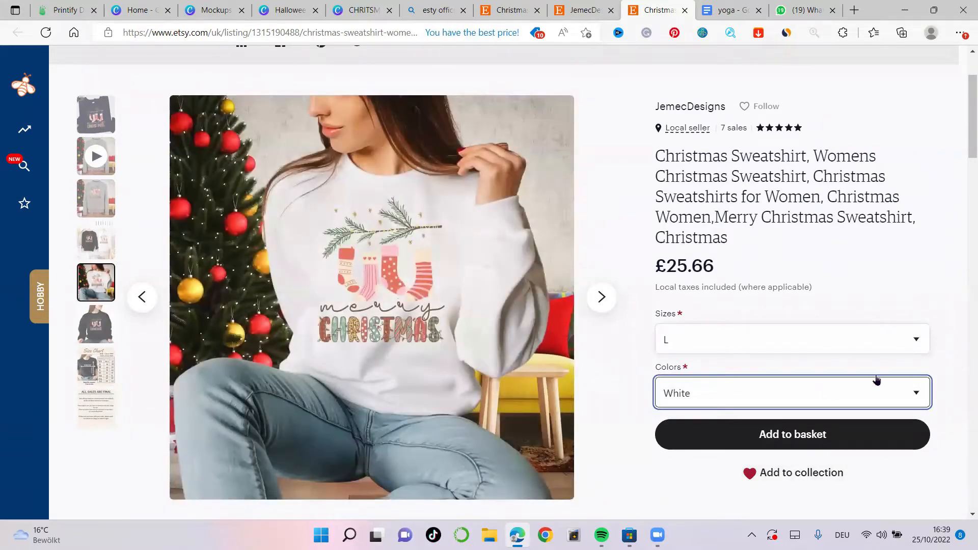
{"action": "left_click", "coordinate": [839, 391]}
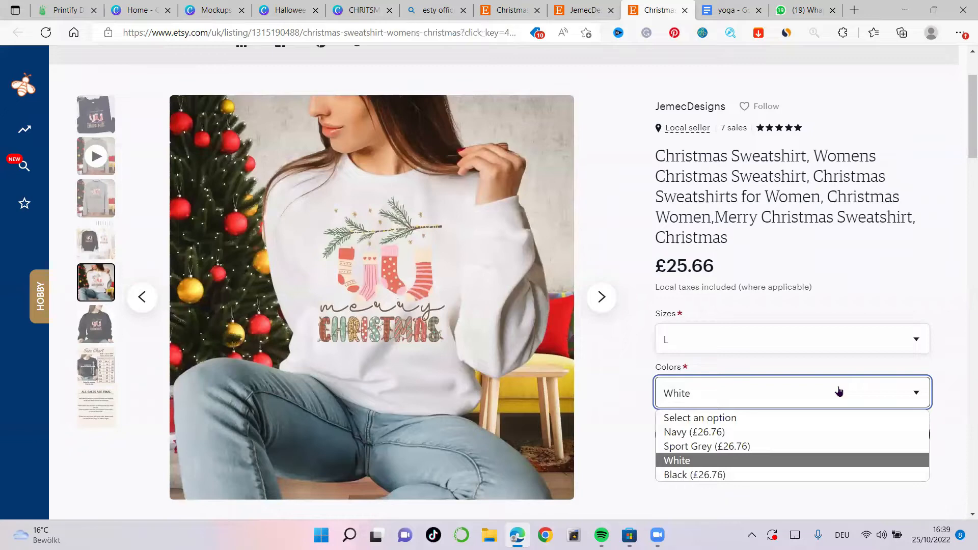
{"action": "left_click", "coordinate": [759, 436]}
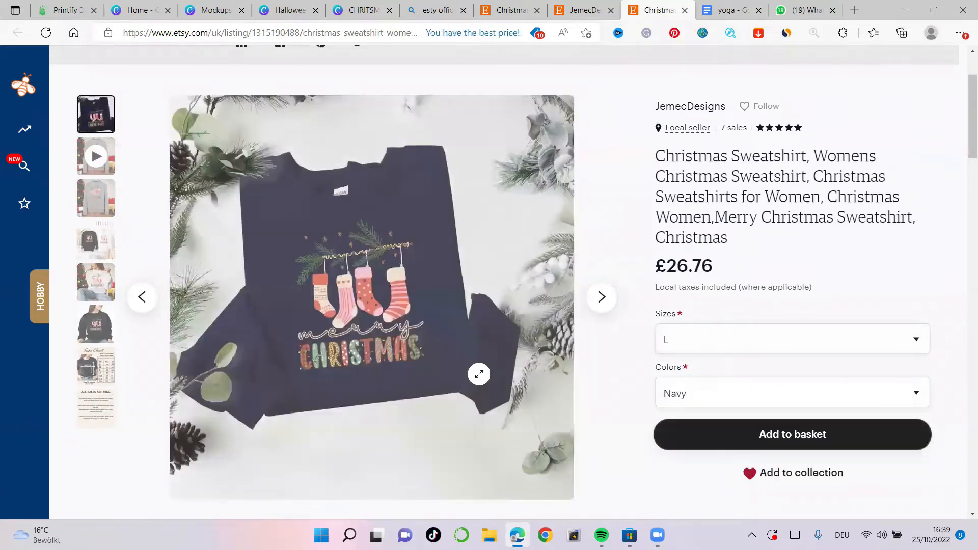
{"action": "left_click", "coordinate": [905, 393]}
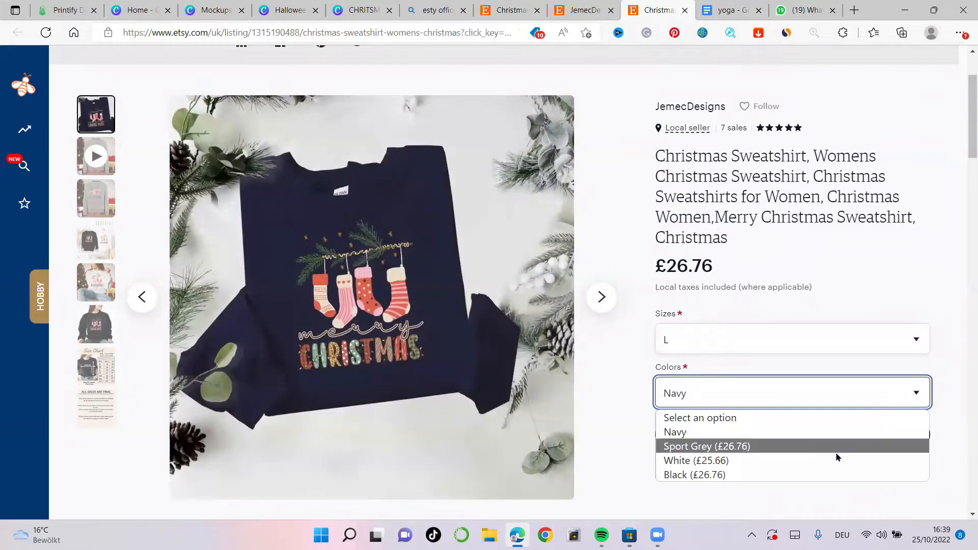
{"action": "left_click", "coordinate": [771, 447]}
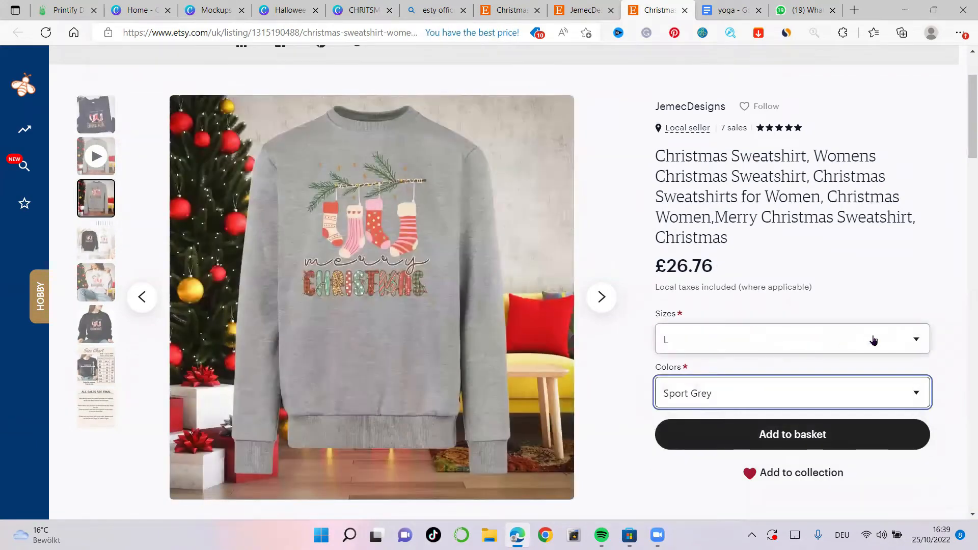
{"action": "left_click", "coordinate": [878, 395]}
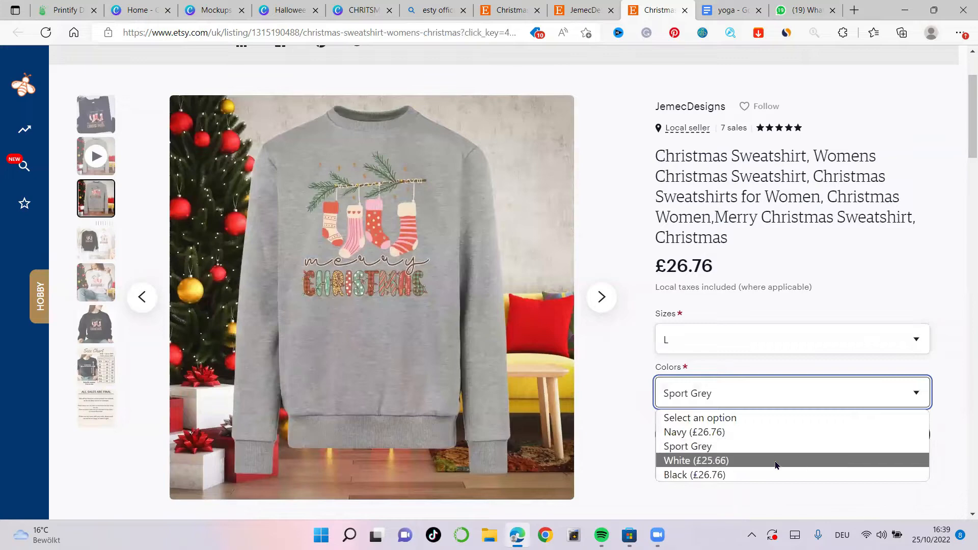
{"action": "key", "text": "Return"}
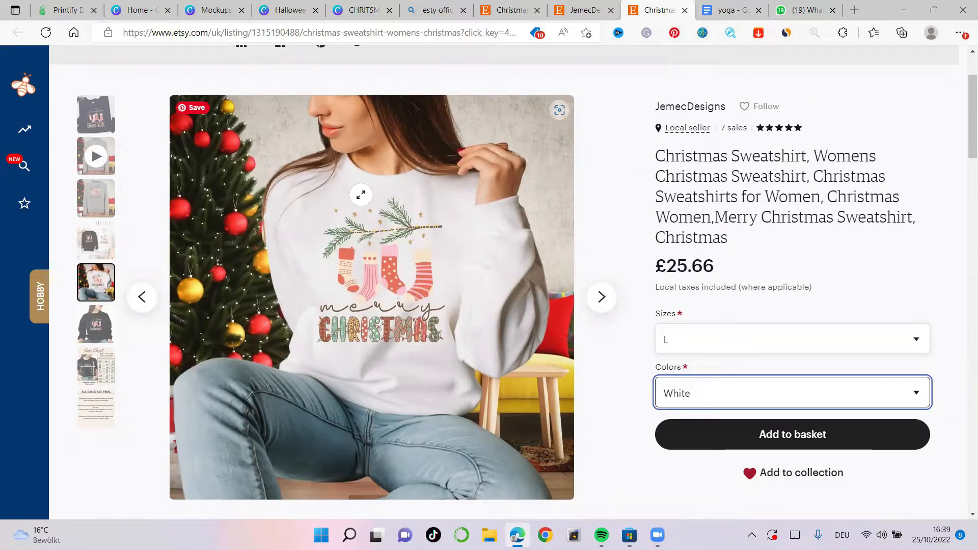
Step: Return to the Christmas Nurse T-shirt listing editor, review its photos and clear the select-all checkbox of its variations
{"action": "left_click", "coordinate": [511, 12]}
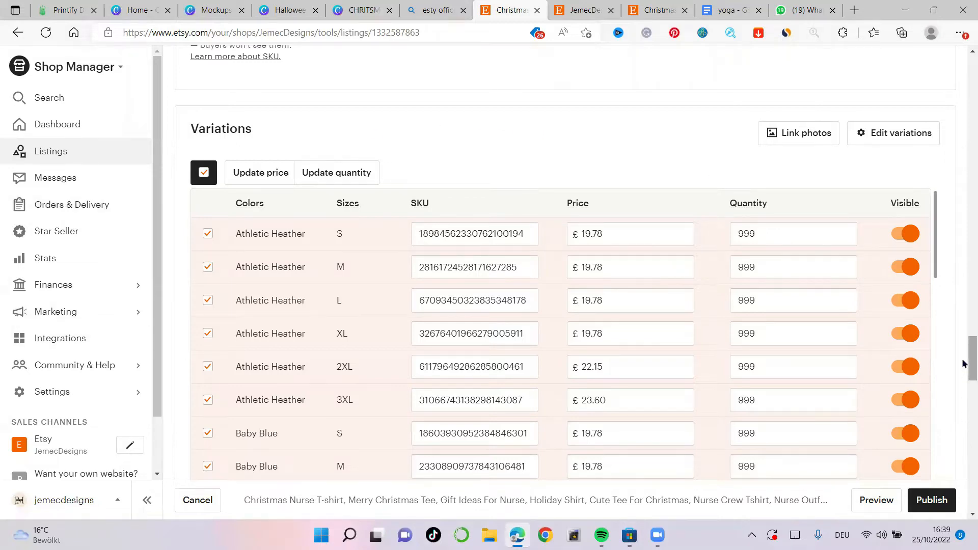
{"action": "left_click_drag", "start_coordinate": [963, 365], "coordinate": [963, 73]}
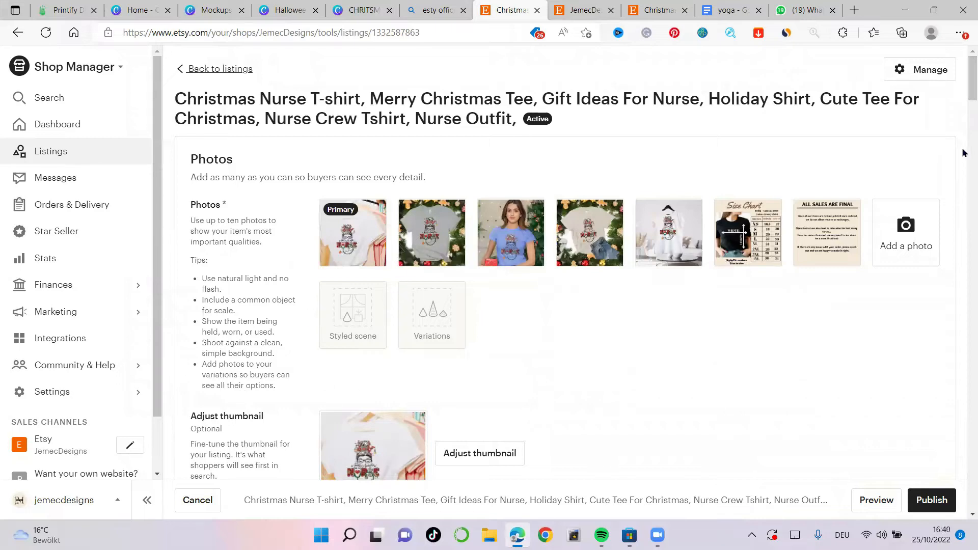
{"action": "left_click_drag", "start_coordinate": [963, 95], "coordinate": [963, 379]}
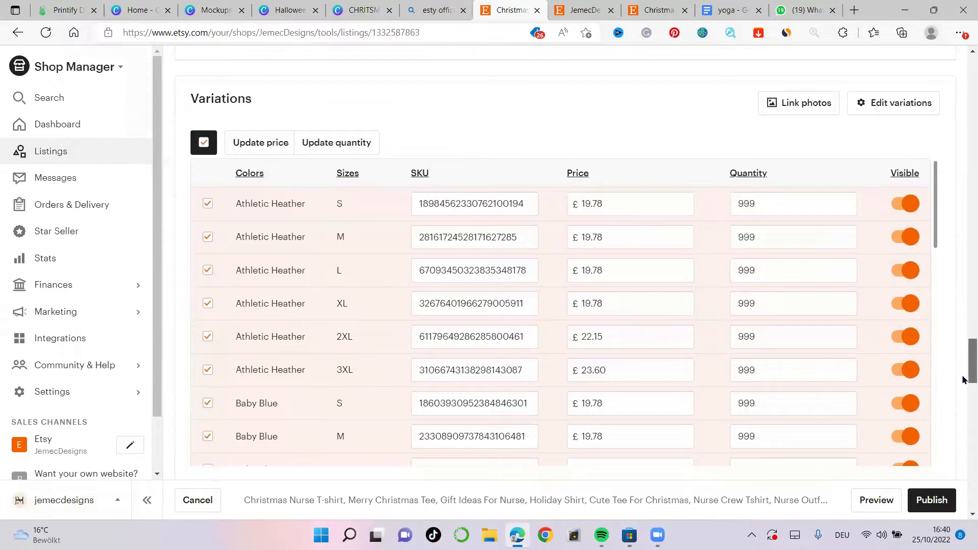
{"action": "left_click", "coordinate": [204, 143]}
{"action": "left_click", "coordinate": [204, 145]}
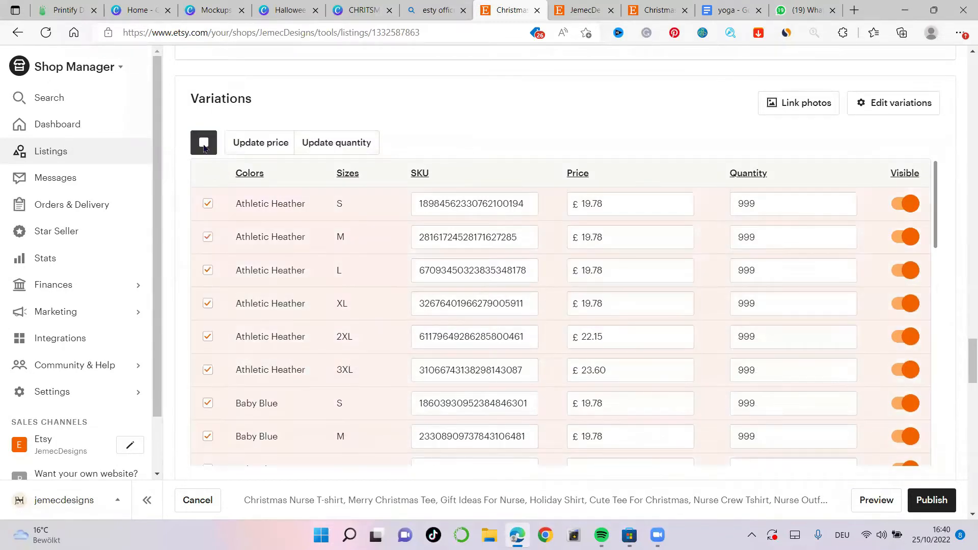
Step: Review the color and size options in the listing's variation settings and close them without changes
{"action": "left_click", "coordinate": [813, 105]}
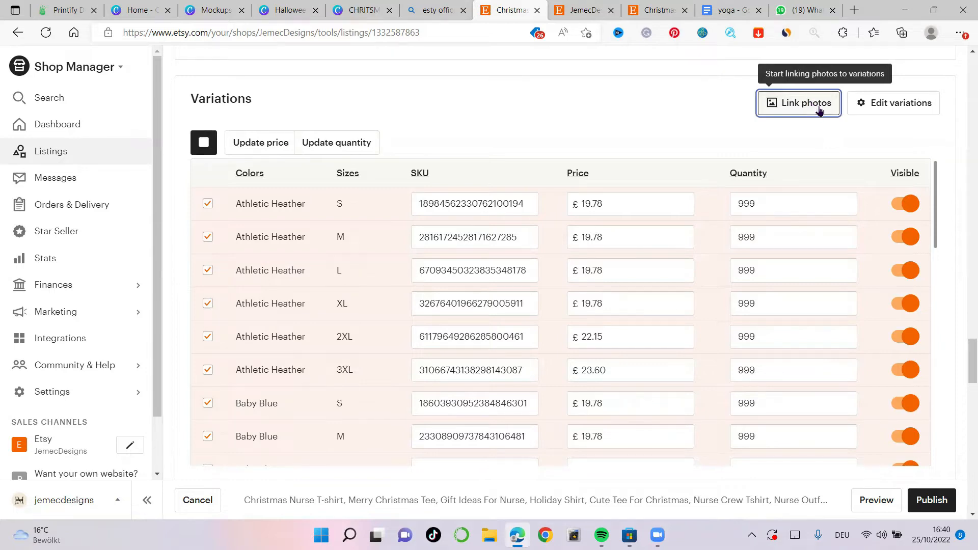
{"action": "left_click", "coordinate": [868, 105]}
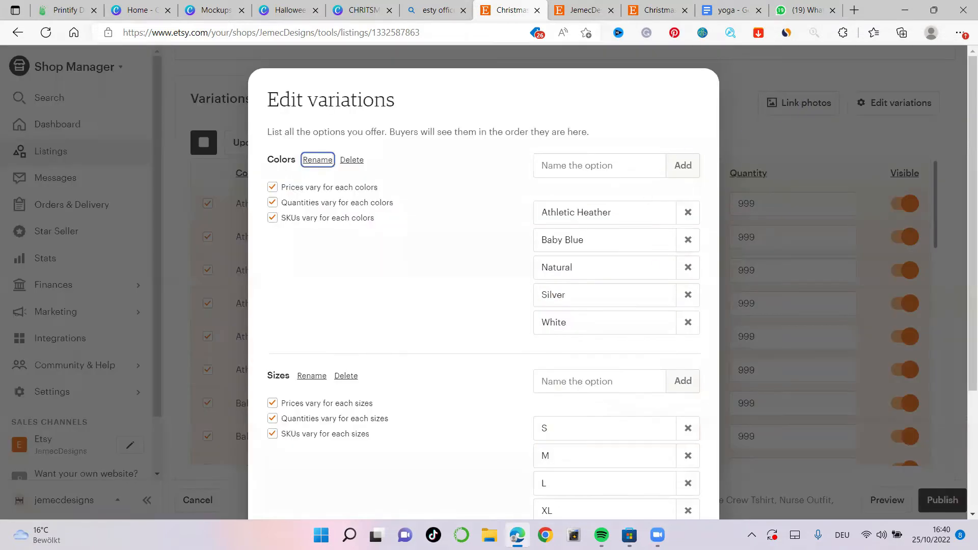
{"action": "scroll", "coordinate": [667, 451], "scroll_direction": "down", "scroll_amount": 3}
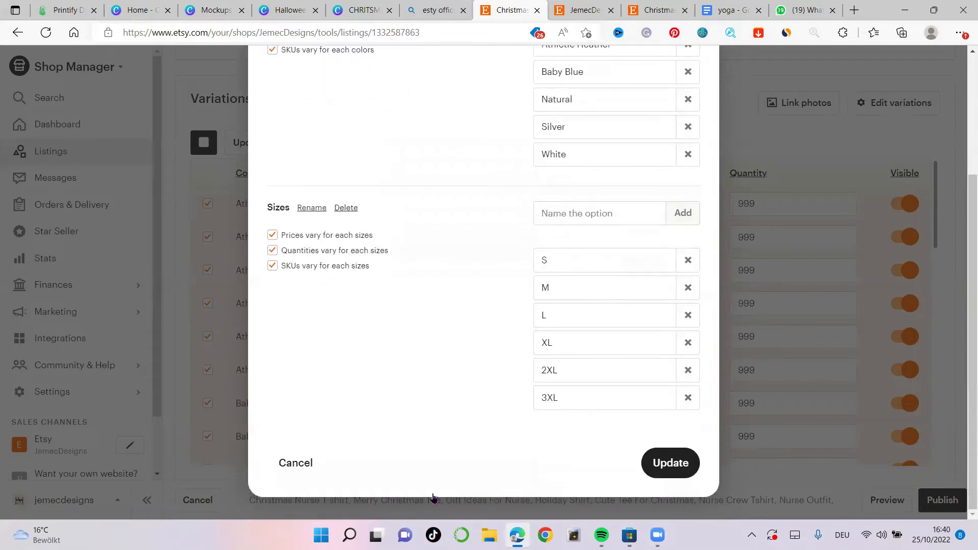
{"action": "left_click", "coordinate": [779, 106]}
Step: Start linking photos to the Colors variation and assign the grey T-shirt photo to Athletic Heather
{"action": "left_click", "coordinate": [790, 103]}
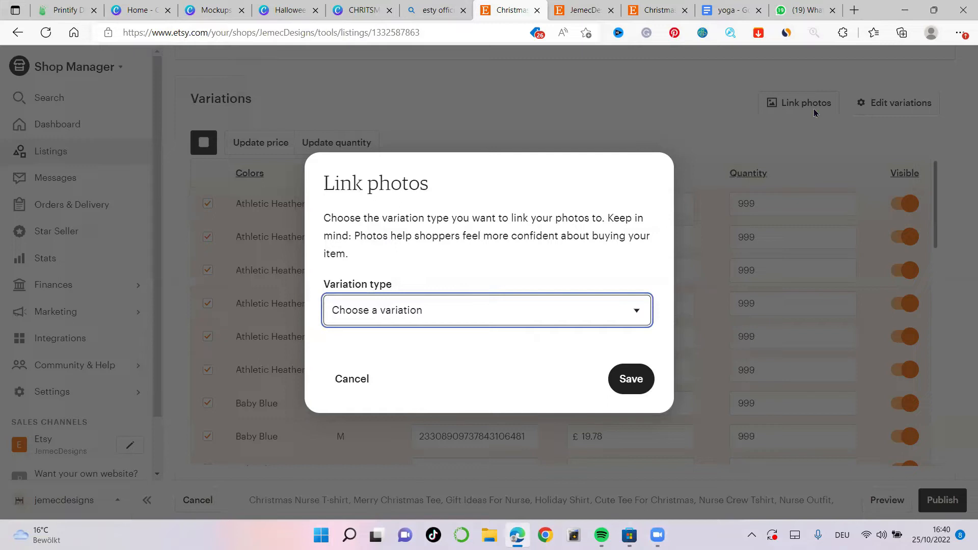
{"action": "left_click", "coordinate": [474, 312]}
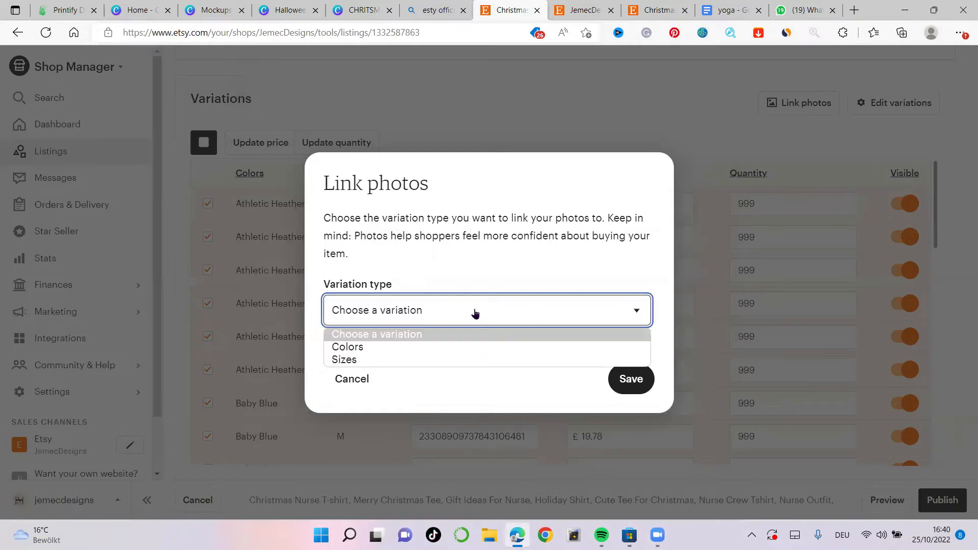
{"action": "left_click", "coordinate": [411, 348]}
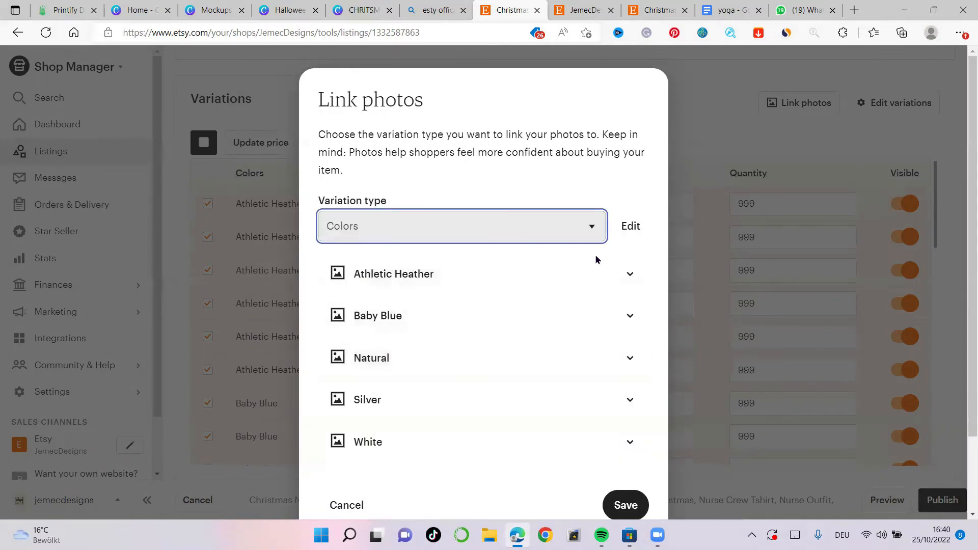
{"action": "left_click", "coordinate": [625, 277]}
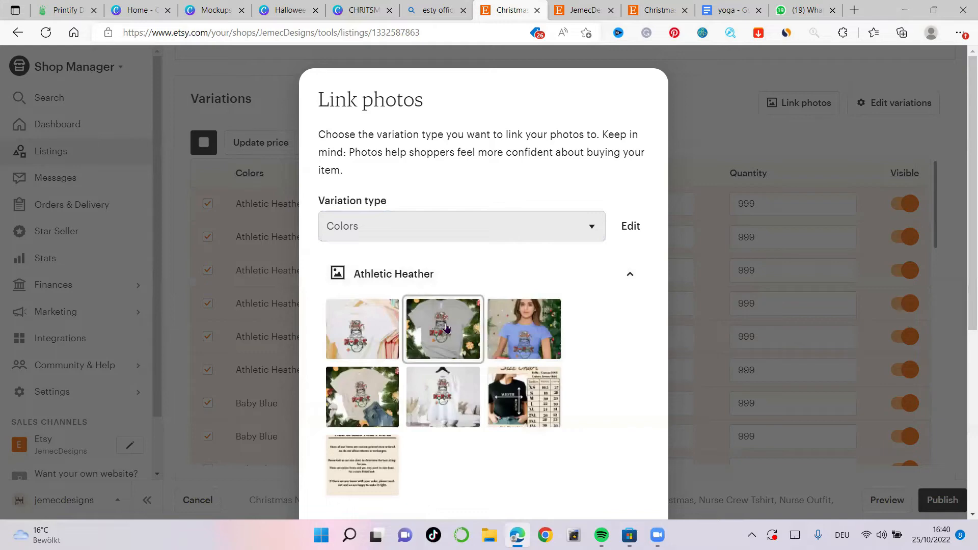
{"action": "left_click", "coordinate": [467, 350]}
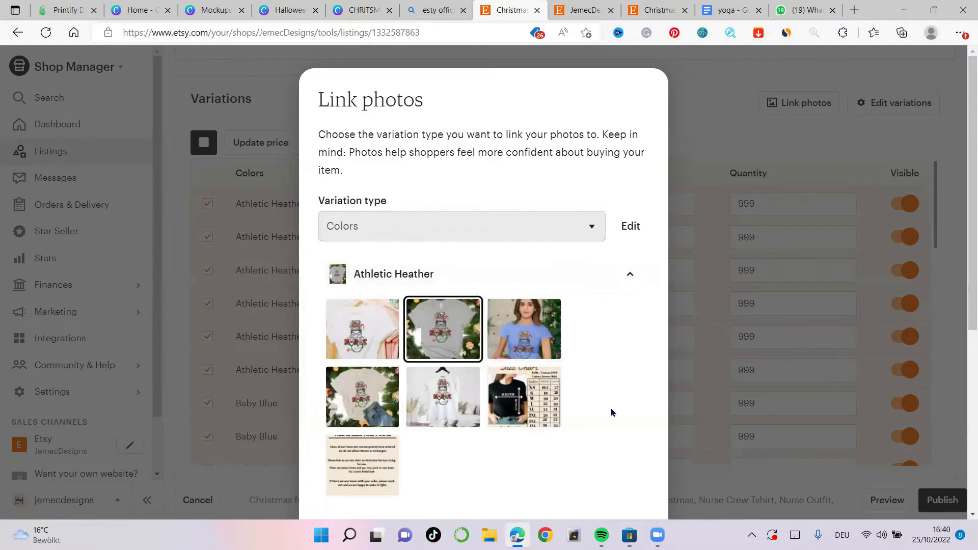
Step: Link the blue T-shirt photo to Baby Blue and the beige T-shirt photo with jeans to Natural
{"action": "scroll", "coordinate": [611, 411], "scroll_direction": "down", "scroll_amount": 5}
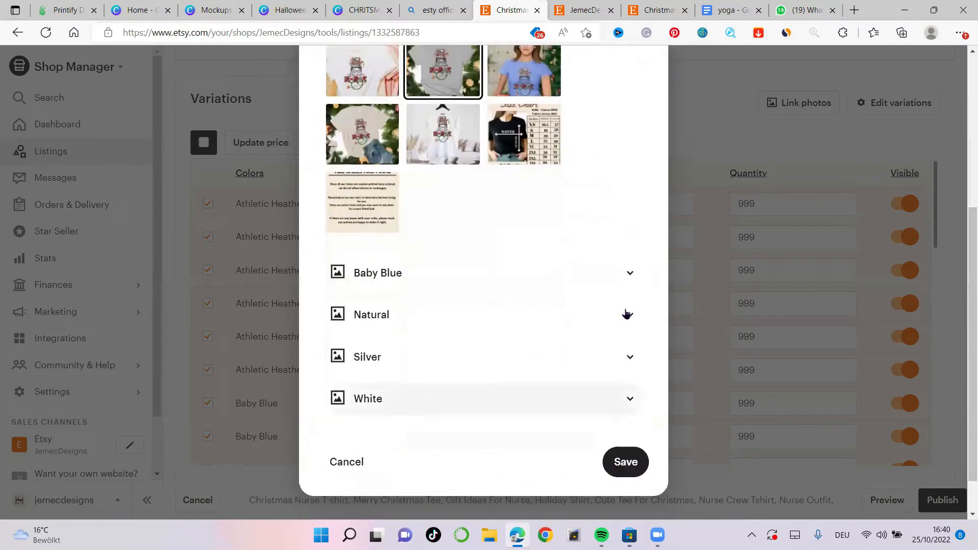
{"action": "left_click", "coordinate": [630, 274]}
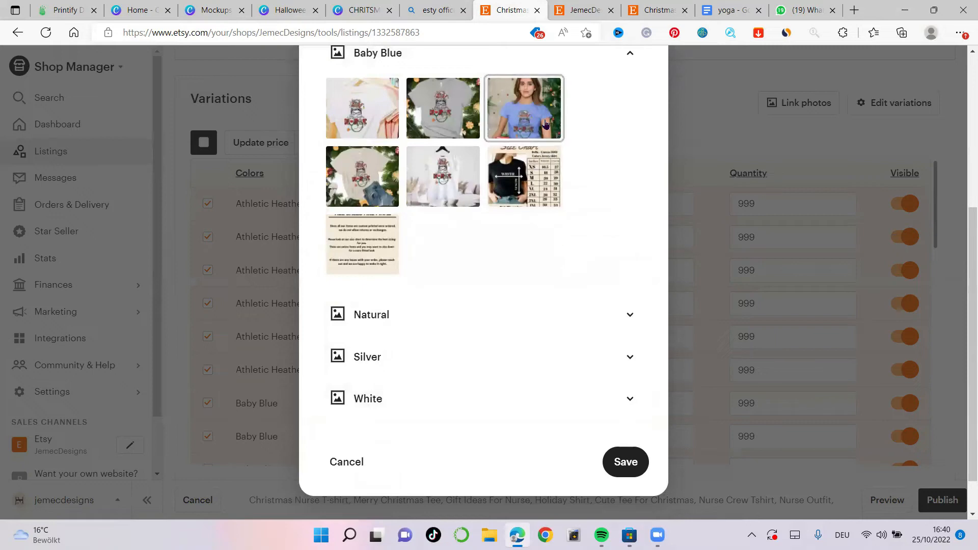
{"action": "left_click", "coordinate": [525, 110]}
{"action": "left_click", "coordinate": [624, 320]}
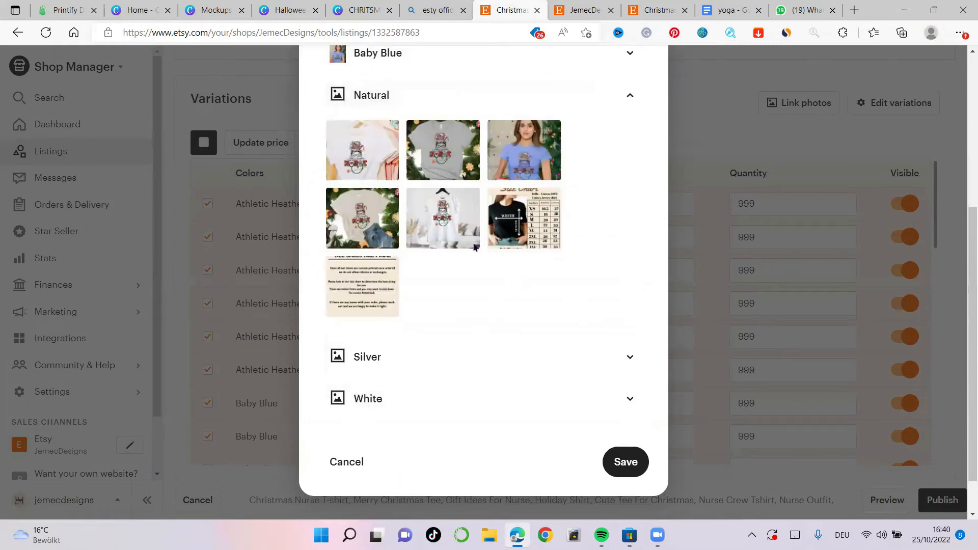
{"action": "left_click", "coordinate": [354, 220]}
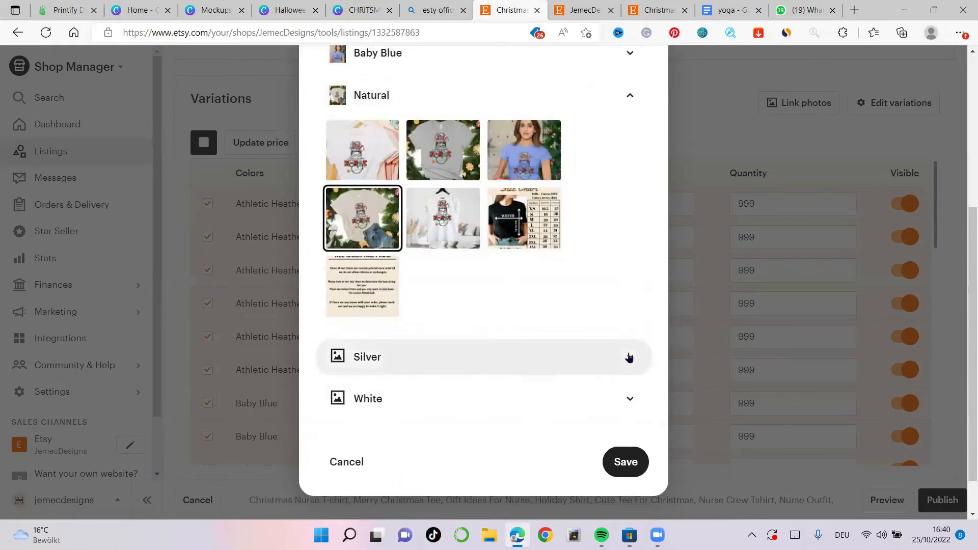
Step: Skip Silver, link the primary white T-shirt photo to White, and save the photo links
{"action": "left_click", "coordinate": [629, 357]}
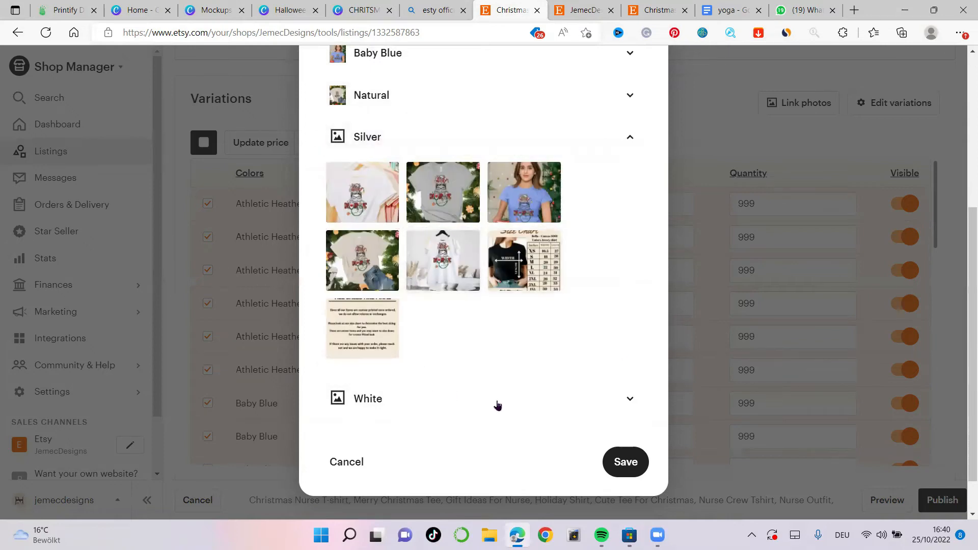
{"action": "left_click", "coordinate": [630, 399]}
{"action": "left_click", "coordinate": [379, 237]}
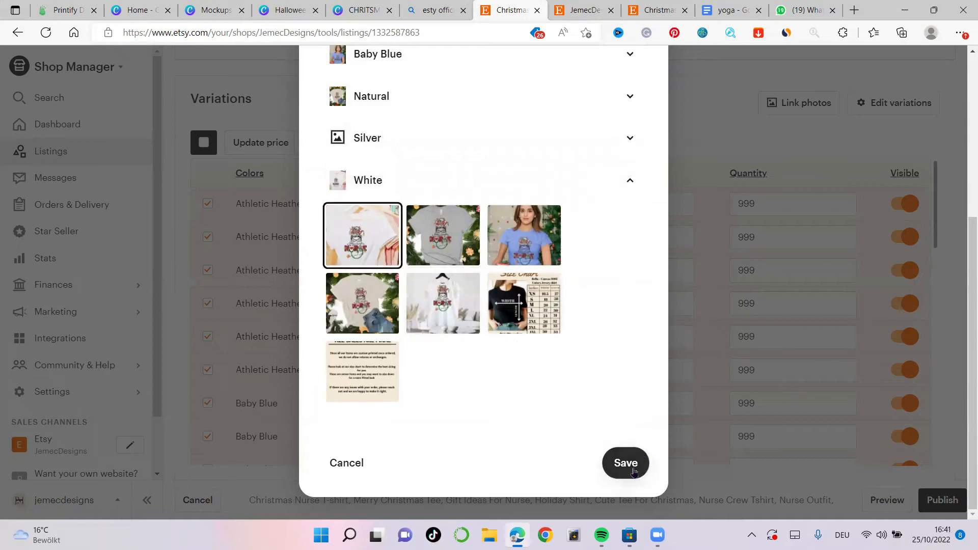
{"action": "left_click", "coordinate": [625, 463]}
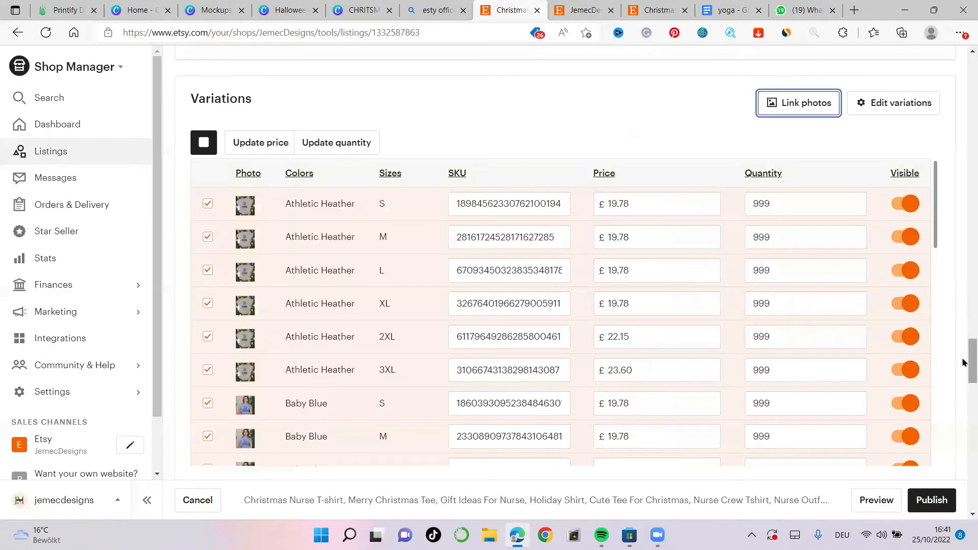
Step: Set the listing's Etsy Ads promotion choice in the Marketing section to Maybe later
{"action": "left_click_drag", "start_coordinate": [963, 363], "coordinate": [963, 397]}
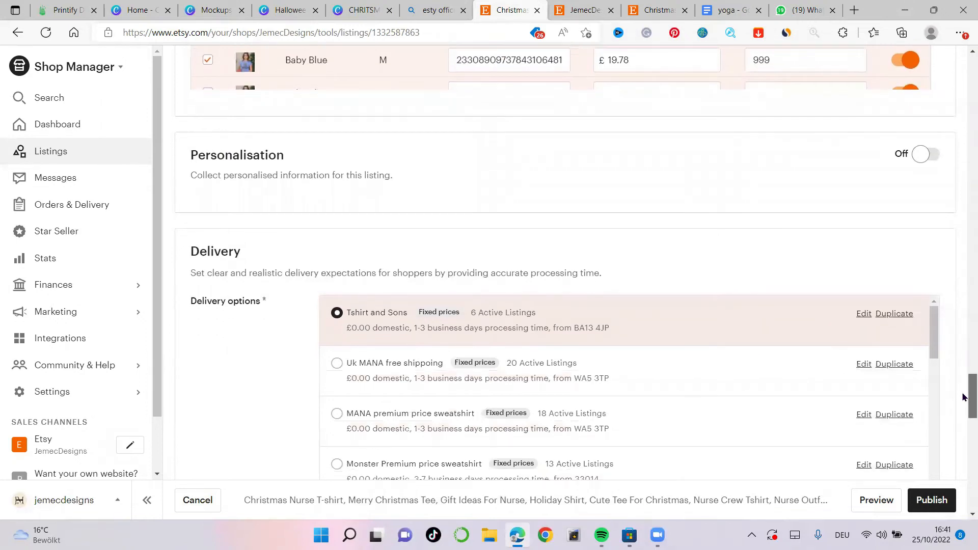
{"action": "left_click_drag", "start_coordinate": [963, 399], "coordinate": [974, 472]}
{"action": "left_click", "coordinate": [886, 304]}
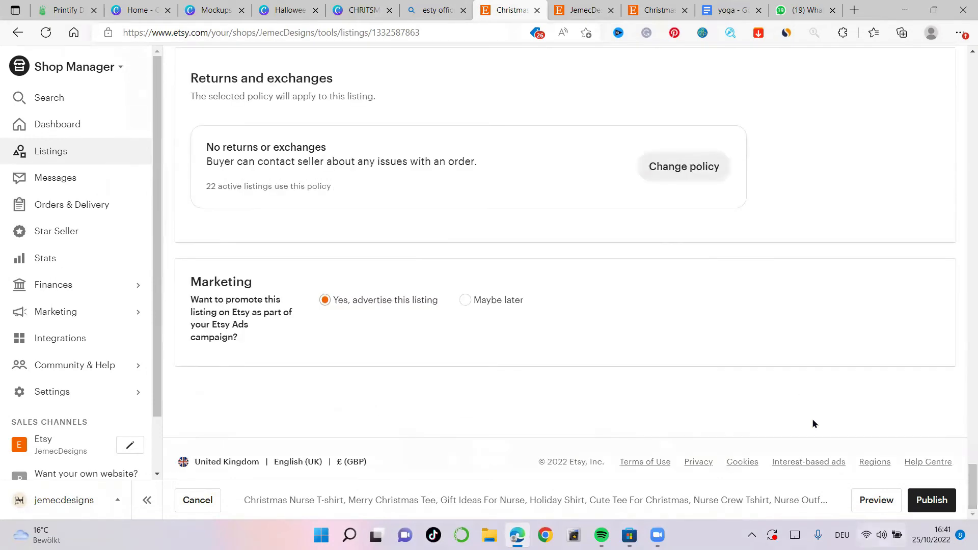
{"action": "left_click", "coordinate": [466, 300]}
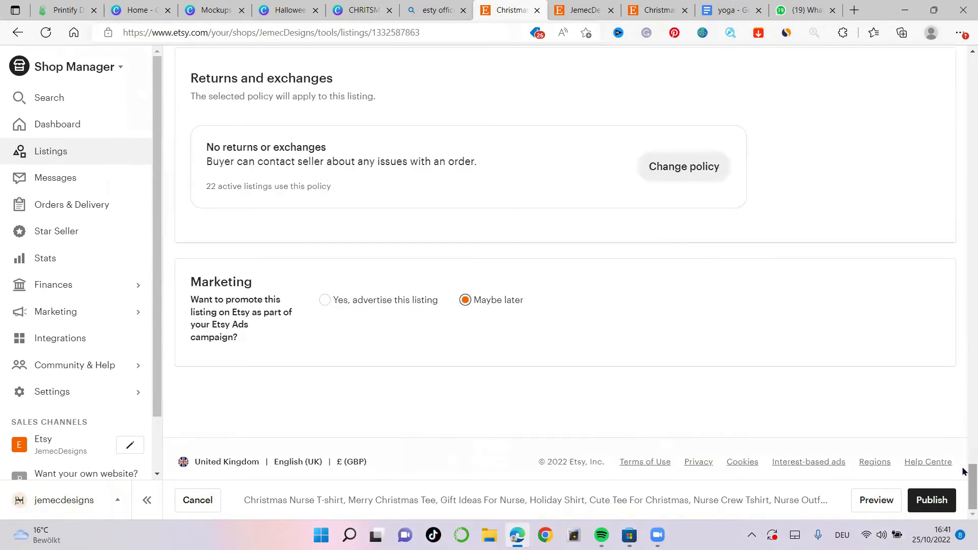
Step: Go back to the JemecDesigns public shop page and look through its Christmas listings
{"action": "scroll", "coordinate": [963, 372], "scroll_direction": "up", "scroll_amount": 1}
{"action": "scroll", "coordinate": [963, 372], "scroll_direction": "up", "scroll_amount": 20}
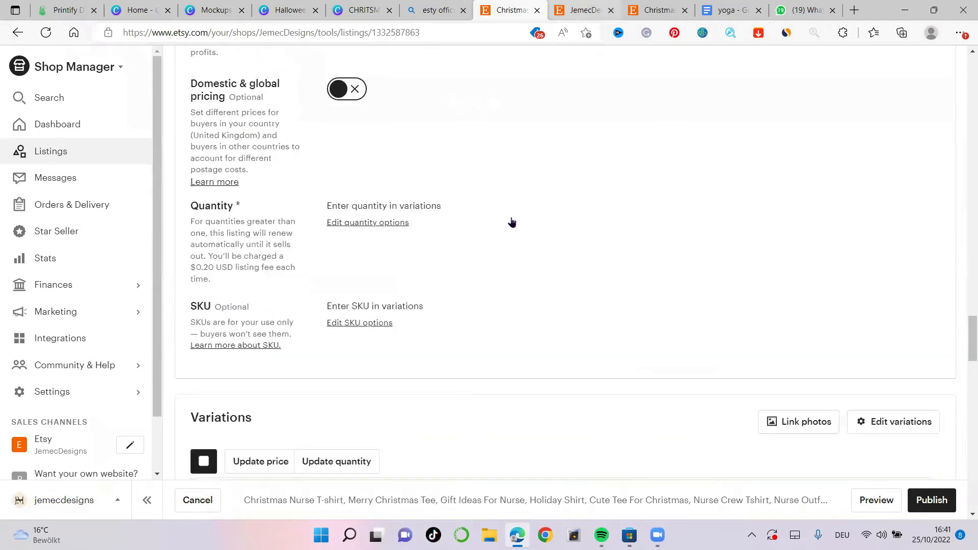
{"action": "key", "text": "ctrl+Tab"}
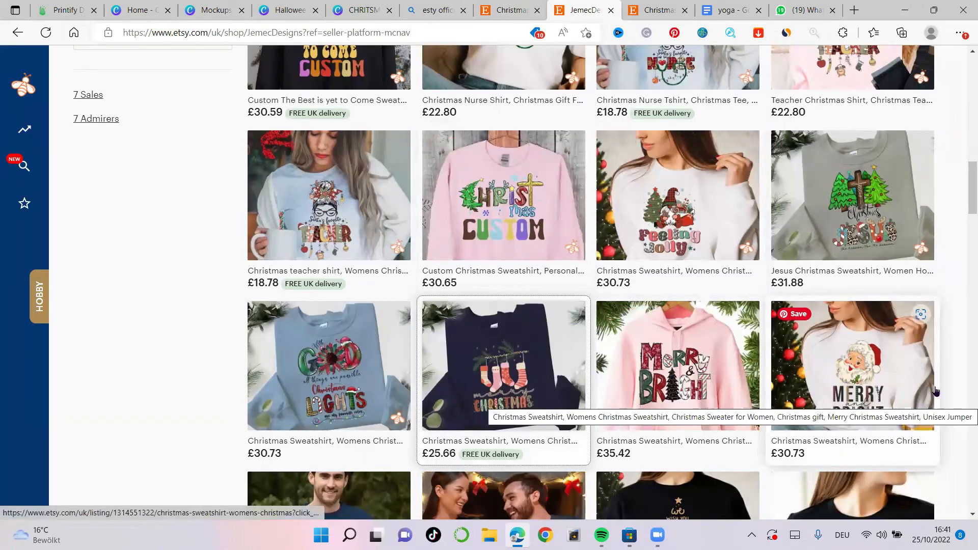
{"action": "scroll", "coordinate": [848, 397], "scroll_direction": "up", "scroll_amount": 3}
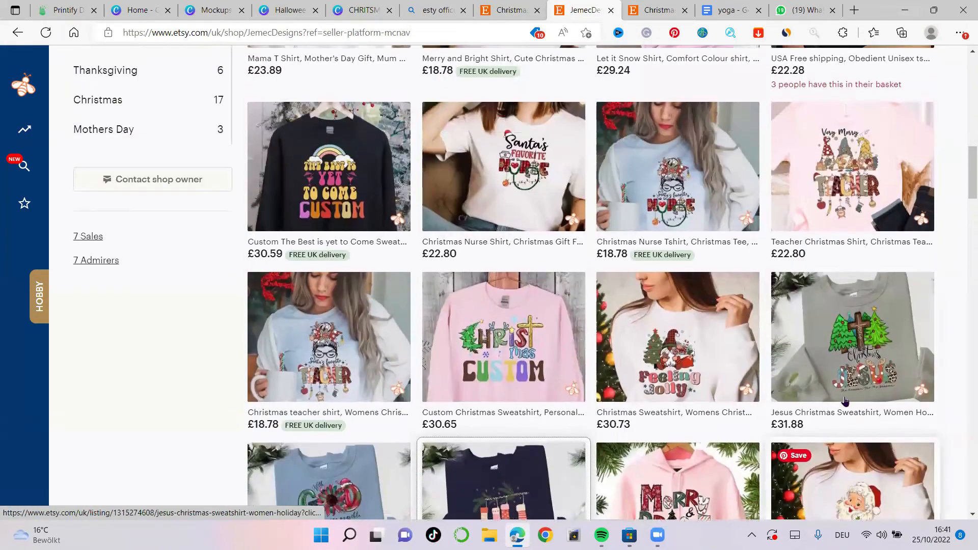
Step: Open the Christmas teacher shirt listing and choose the Baby Blue color to check its linked photo, then view the size options
{"action": "left_click", "coordinate": [342, 349]}
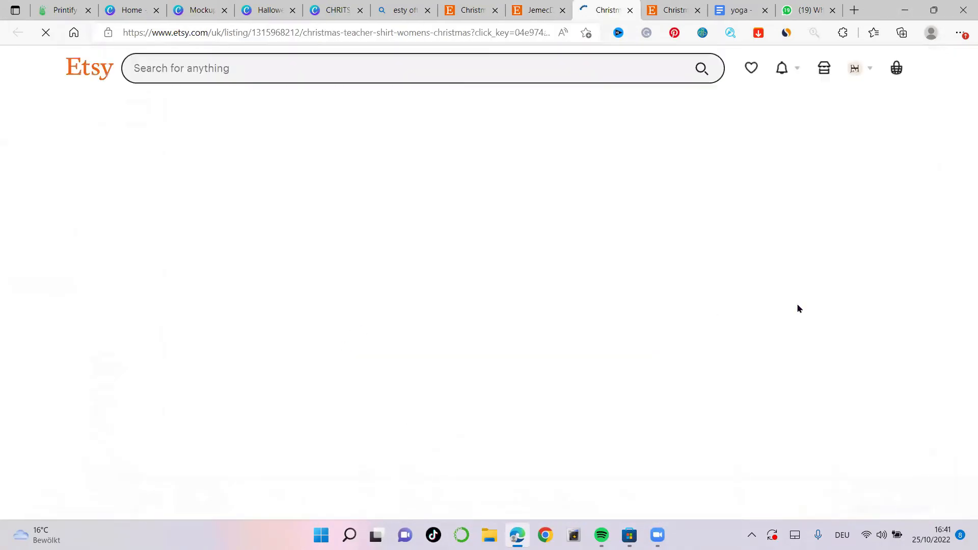
{"action": "scroll", "coordinate": [957, 388], "scroll_direction": "down", "scroll_amount": 3}
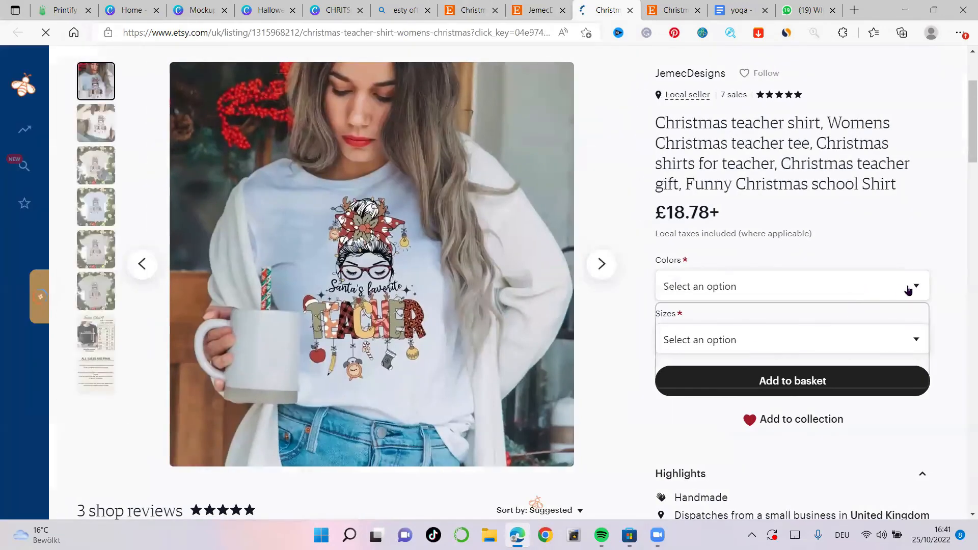
{"action": "left_click", "coordinate": [912, 287]}
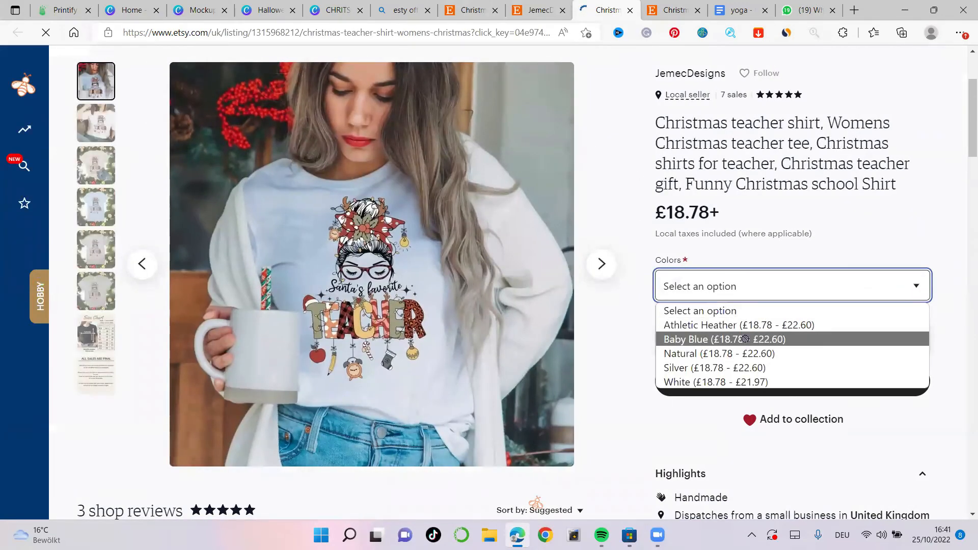
{"action": "left_click", "coordinate": [739, 340]}
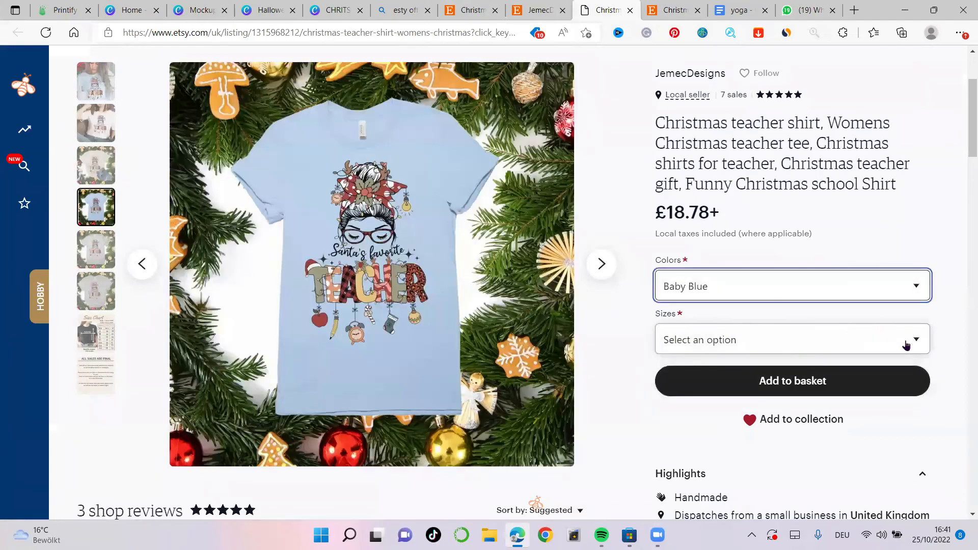
{"action": "left_click", "coordinate": [907, 342]}
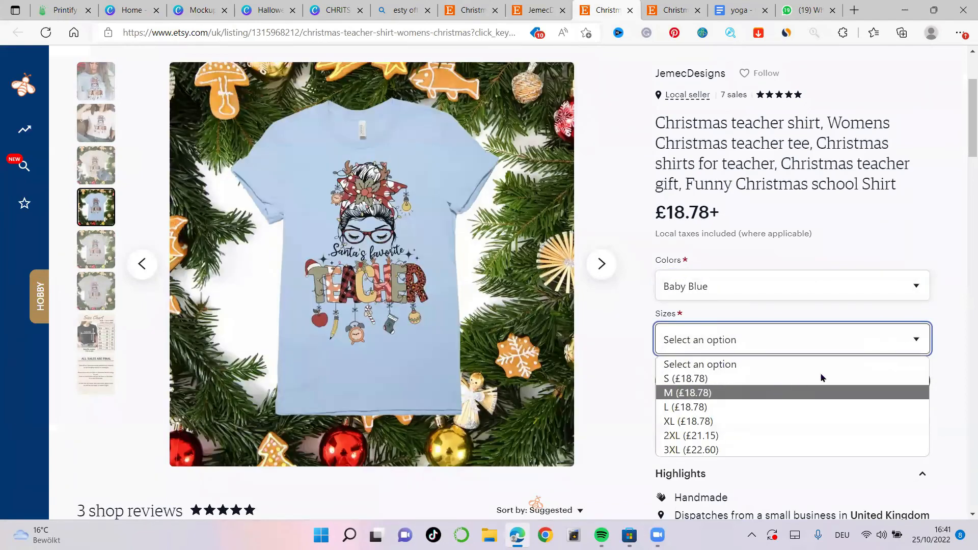
{"action": "left_click", "coordinate": [916, 234]}
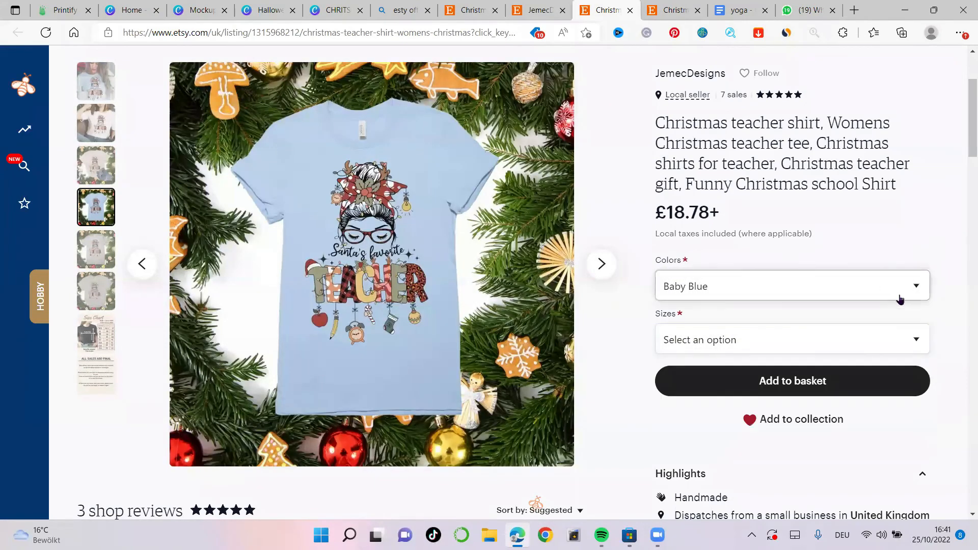
Step: Switch the teacher shirt's color to Natural and then to White to check the photo linked to each
{"action": "left_click", "coordinate": [918, 286]}
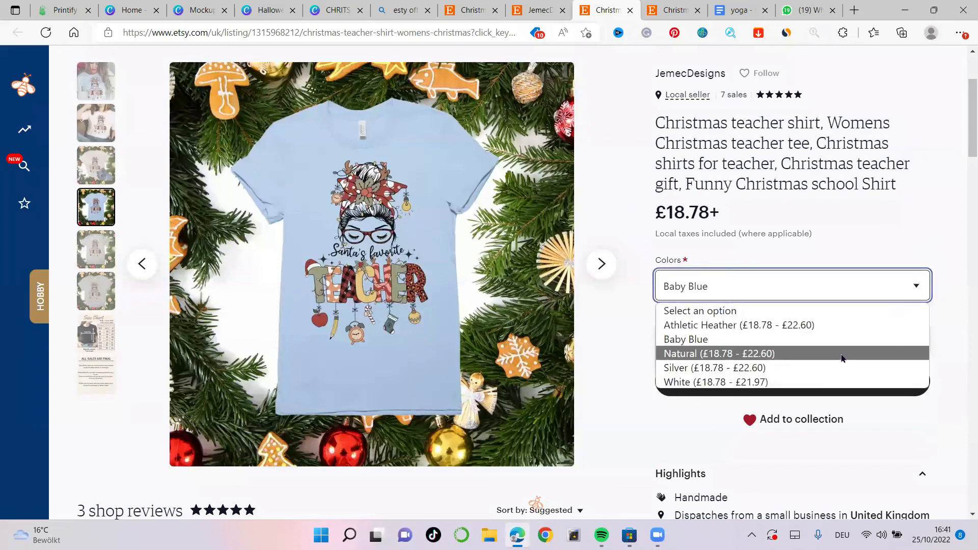
{"action": "left_click", "coordinate": [844, 354]}
{"action": "left_click", "coordinate": [905, 288]}
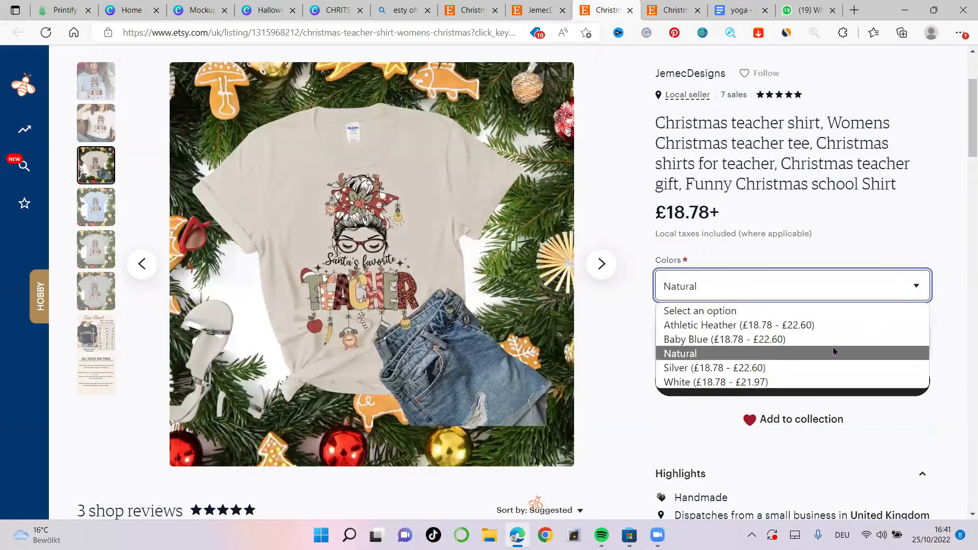
{"action": "left_click", "coordinate": [782, 381]}
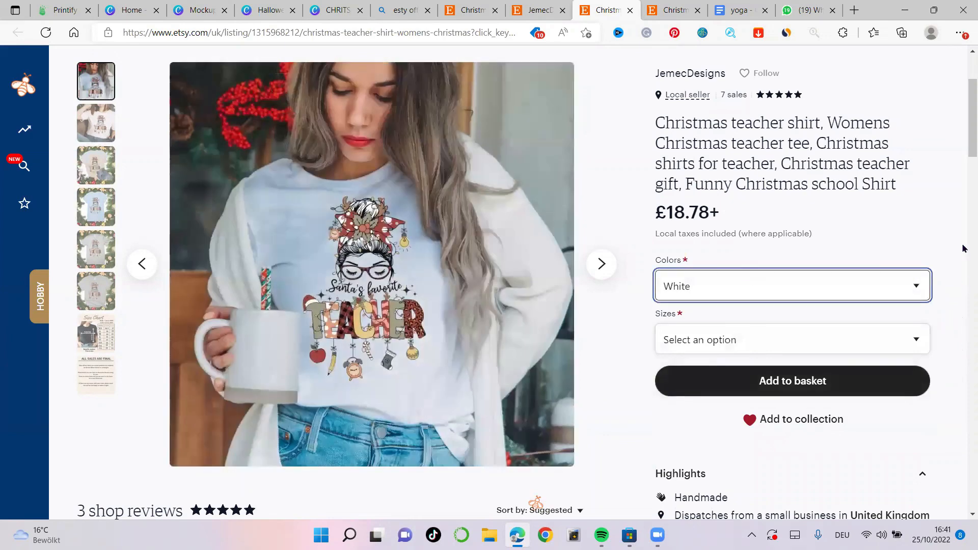